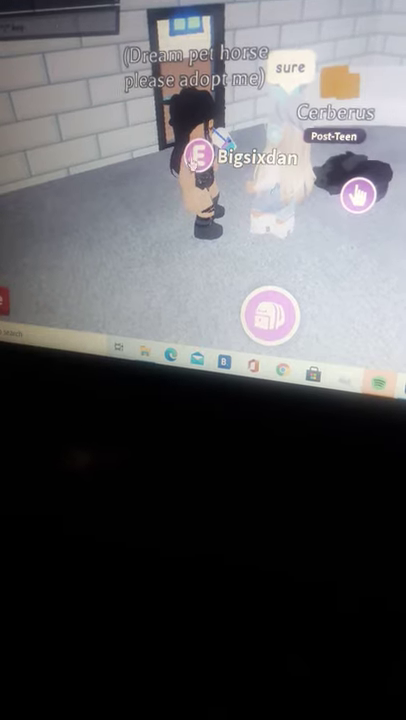
Step: Open a trade with the nearby player, offering the black pet
key("e")
key("1")
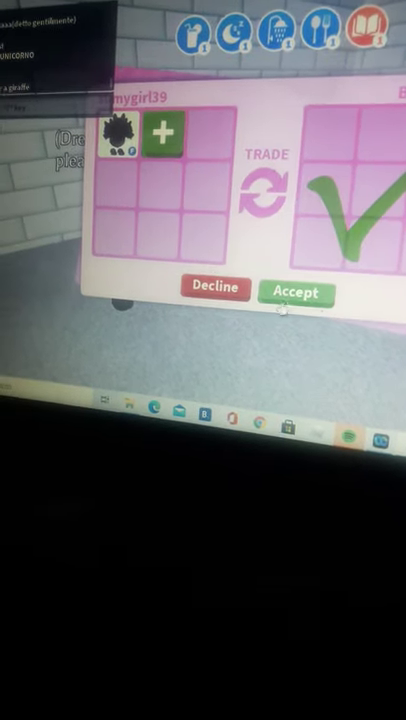
Step: Accept the black-pet trade, pass the unbalanced warning, and confirm after the countdown
left_click(295, 291)
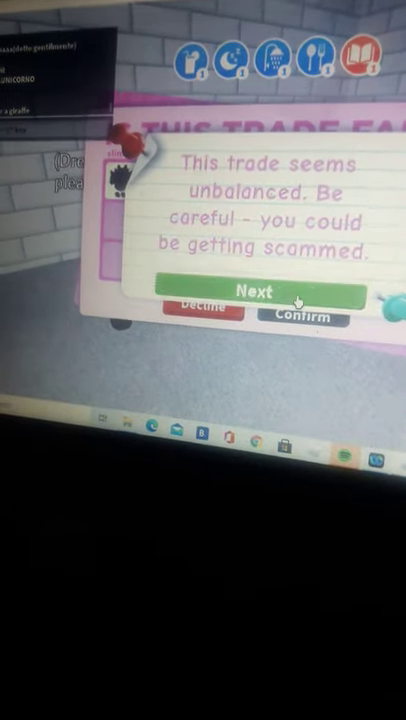
left_click(297, 296)
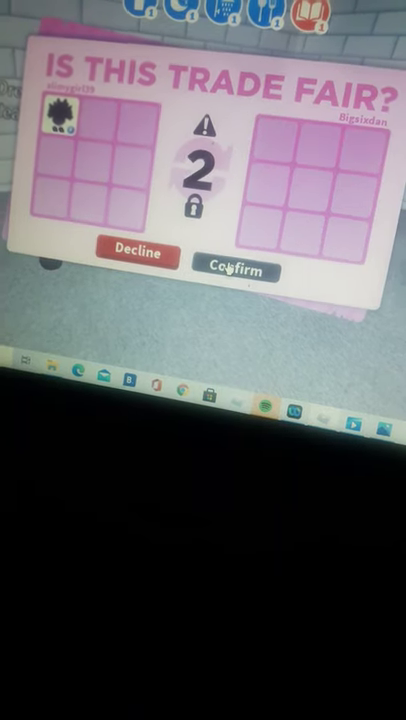
left_click(238, 284)
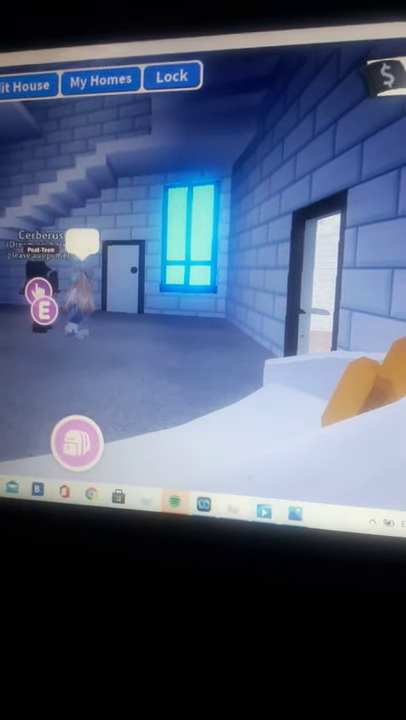
Step: Send a second trade request and accept the offer returning the black pet, past the warning
key("e")
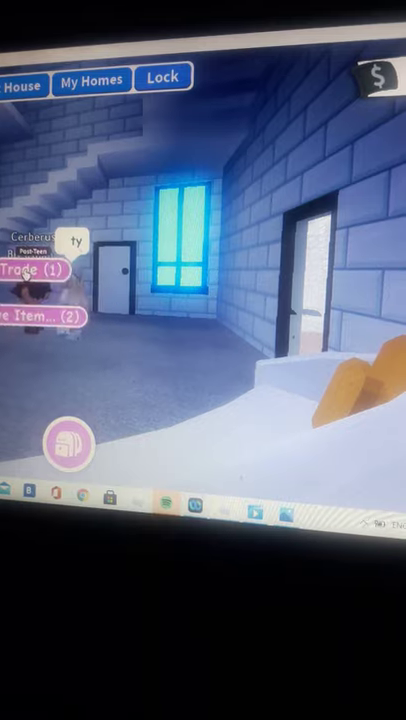
left_click(22, 270)
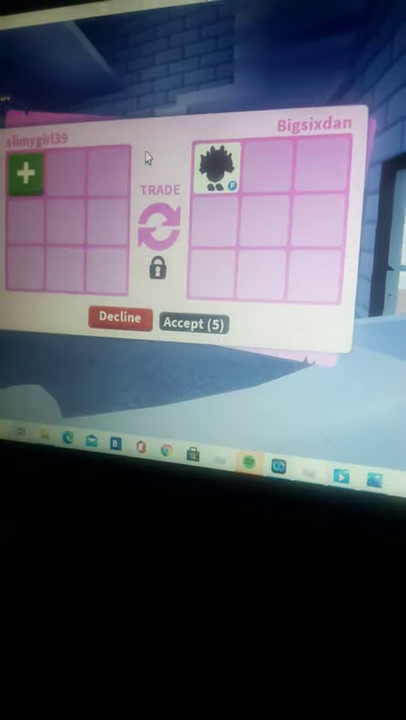
left_click(188, 326)
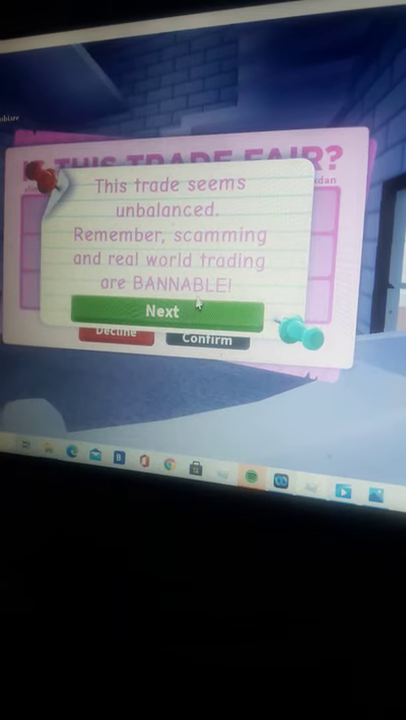
left_click(198, 326)
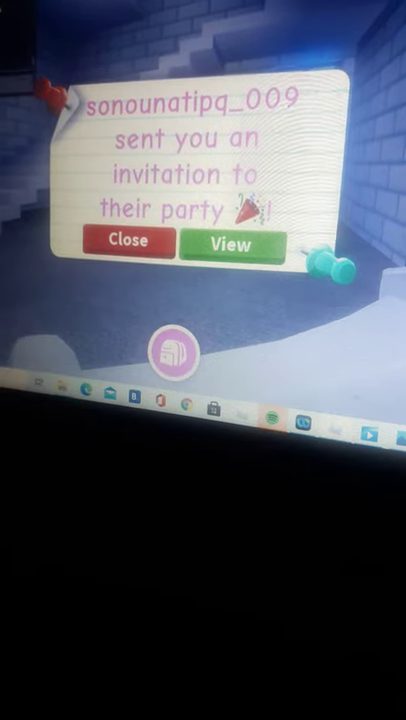
Step: Close the party invitation popup
left_click(130, 246)
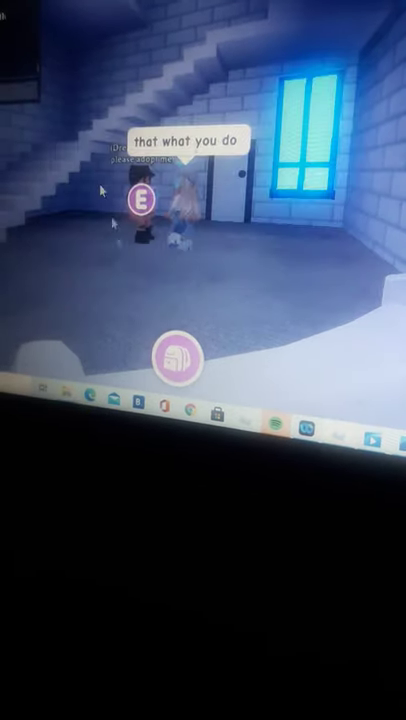